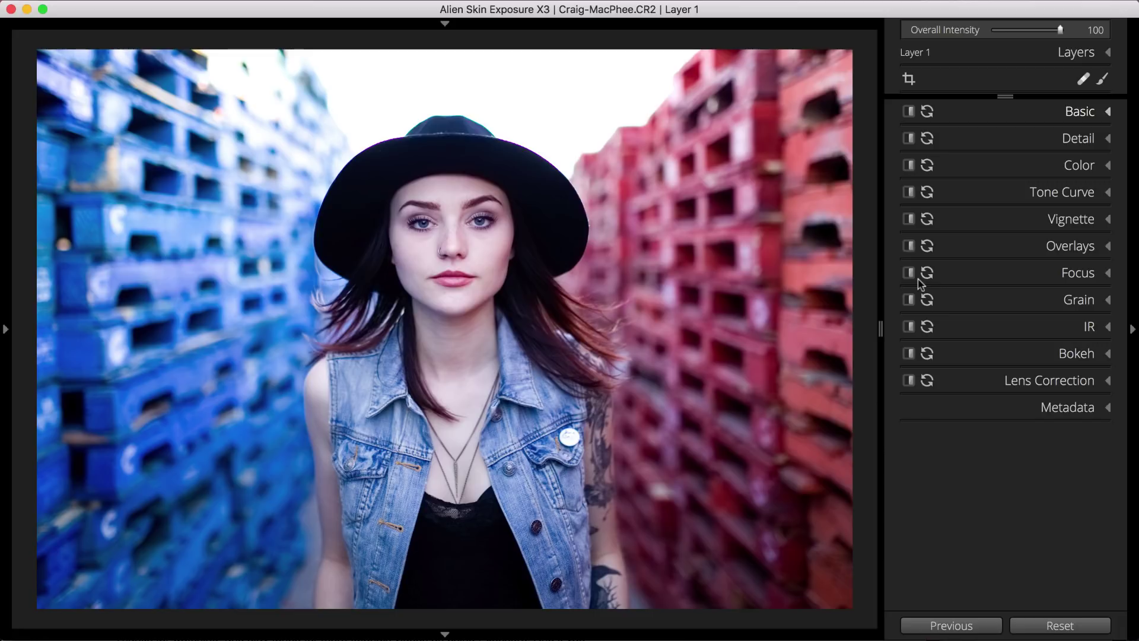
- Expand the Basic panel and warm the white balance Temp from 4952 to 6033 (Custom preset)
left_click(1064, 117)
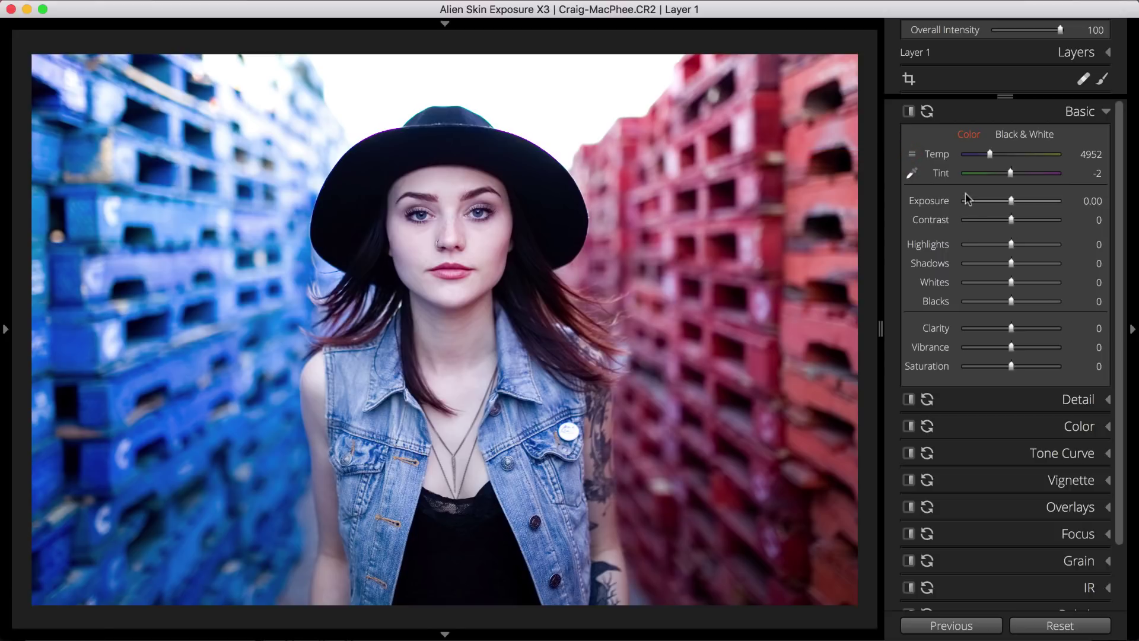
left_click_drag(989, 156, 999, 158)
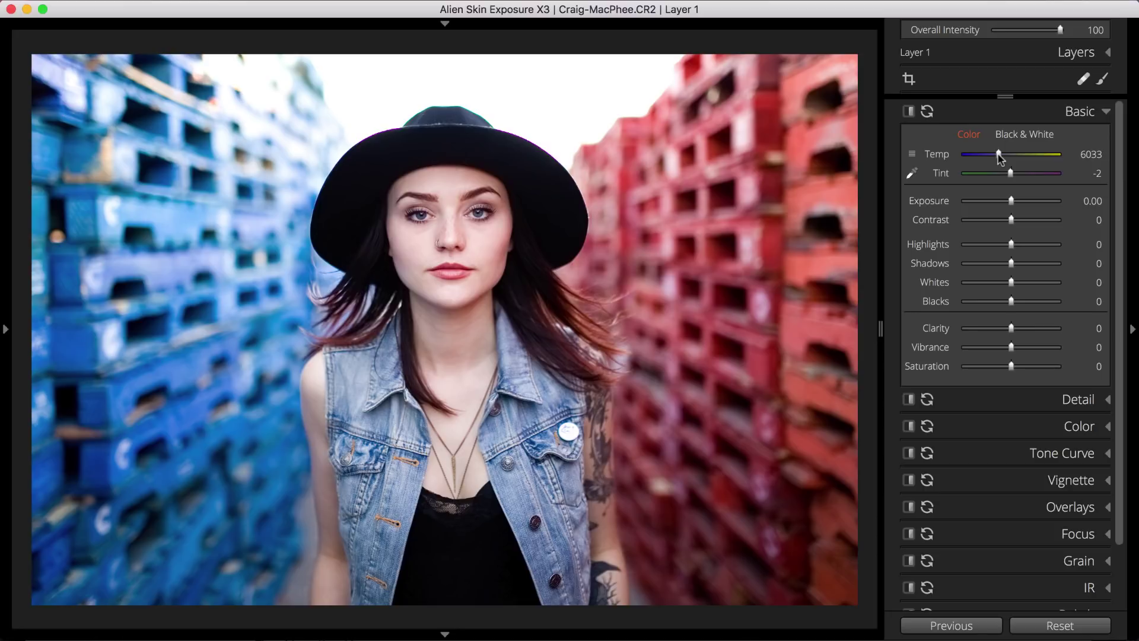
left_click_drag(999, 157, 999, 157)
key("e")
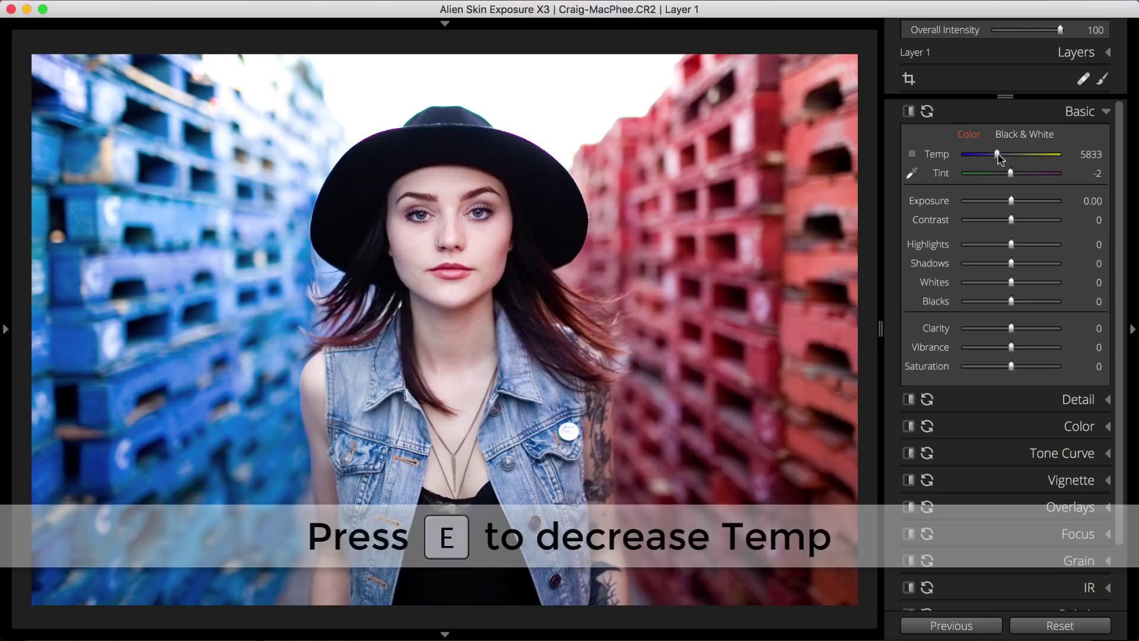
key("r")
key("r")
key("r")
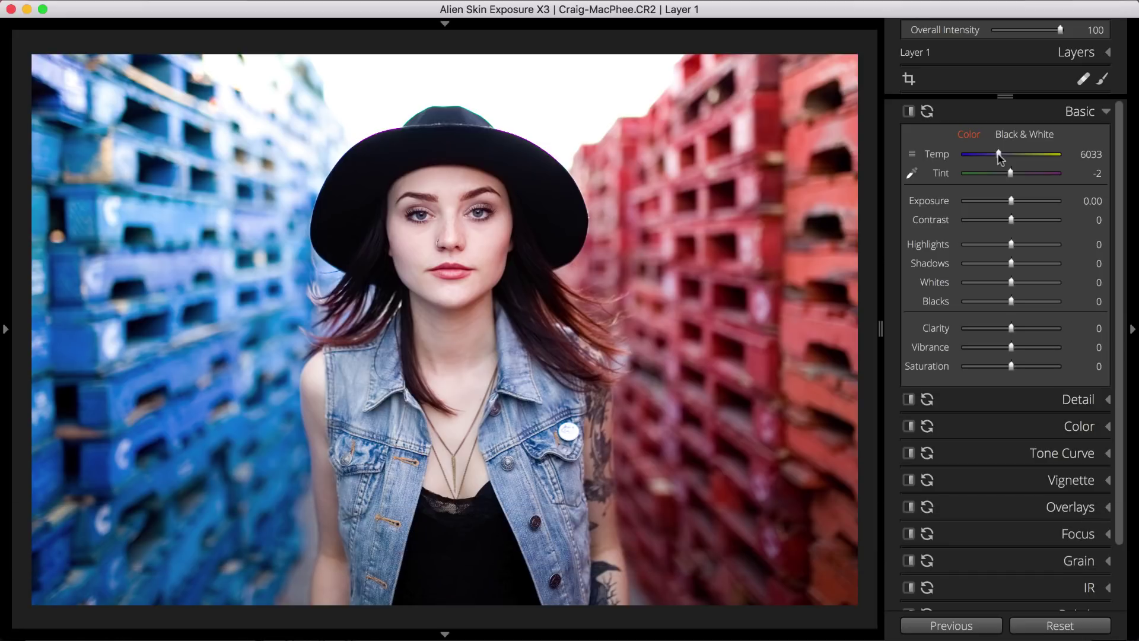
left_click(911, 153)
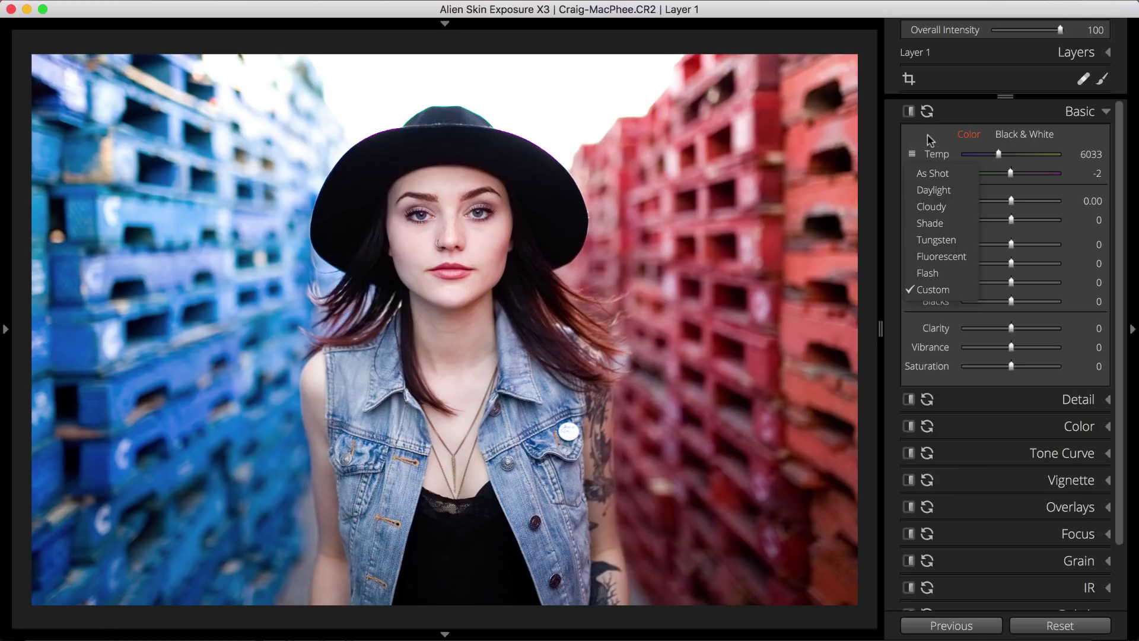
left_click(929, 141)
mouse_move(1010, 173)
left_mouse_down()
mouse_move(1028, 181)
mouse_move(1011, 177)
left_mouse_up()
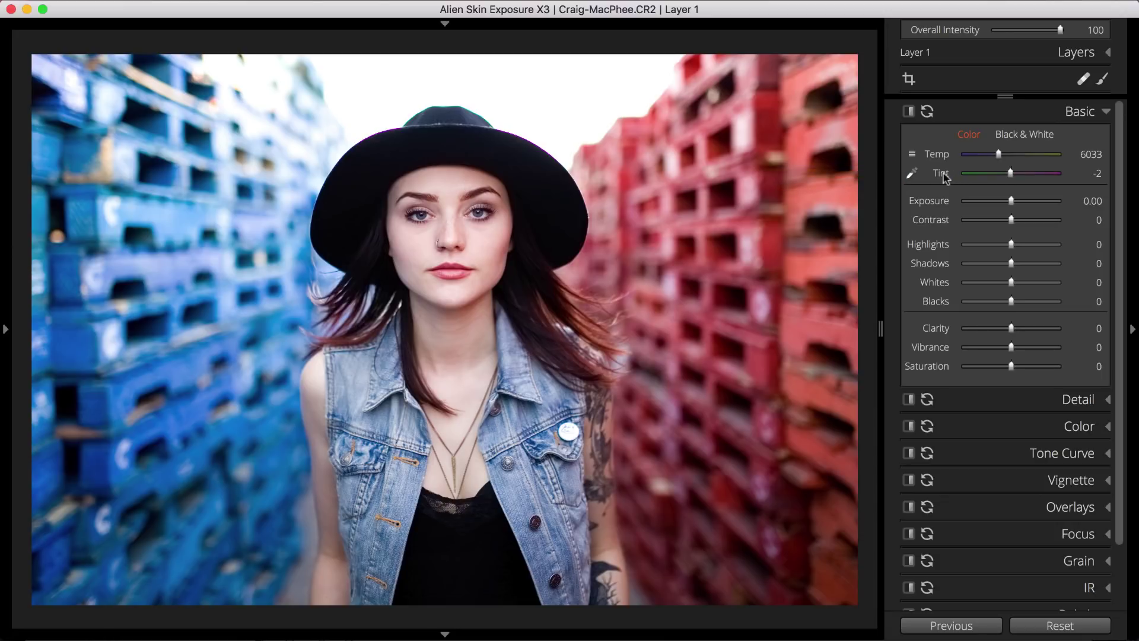
- Sample a neutral spot on the model's cheek to set Temp 5649 and Tint -18
left_click(912, 176)
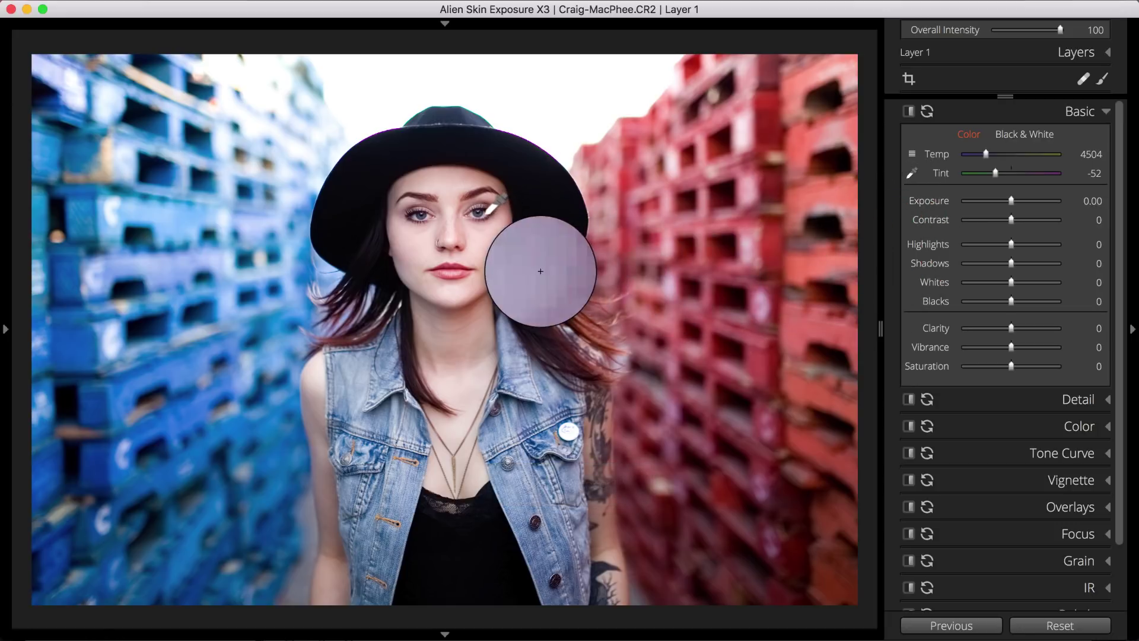
left_click(476, 212)
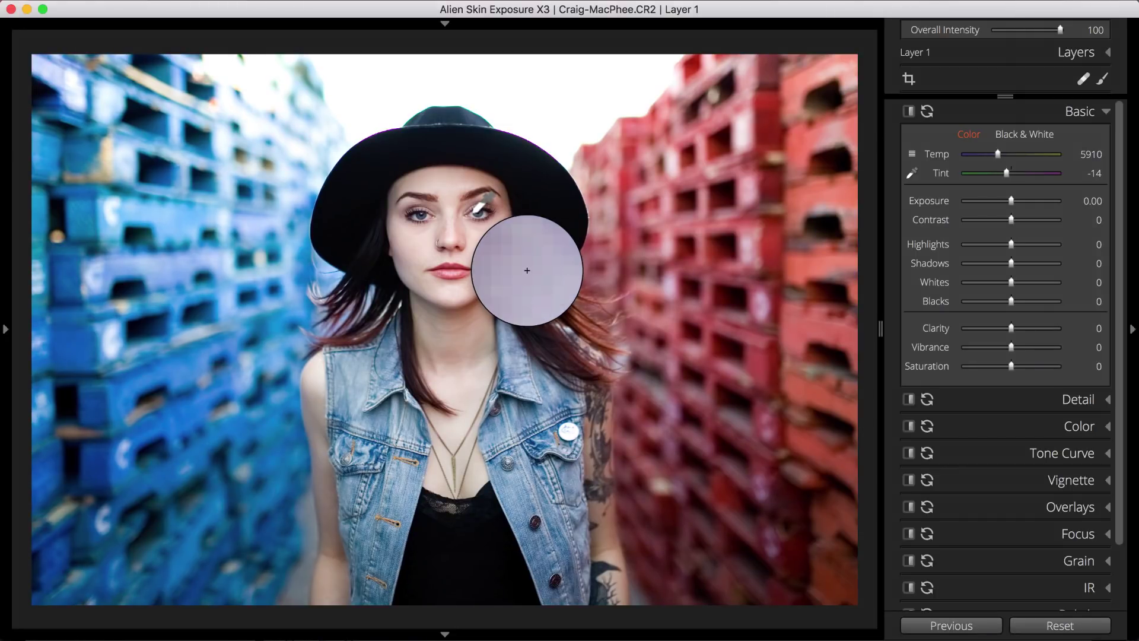
left_click(476, 211)
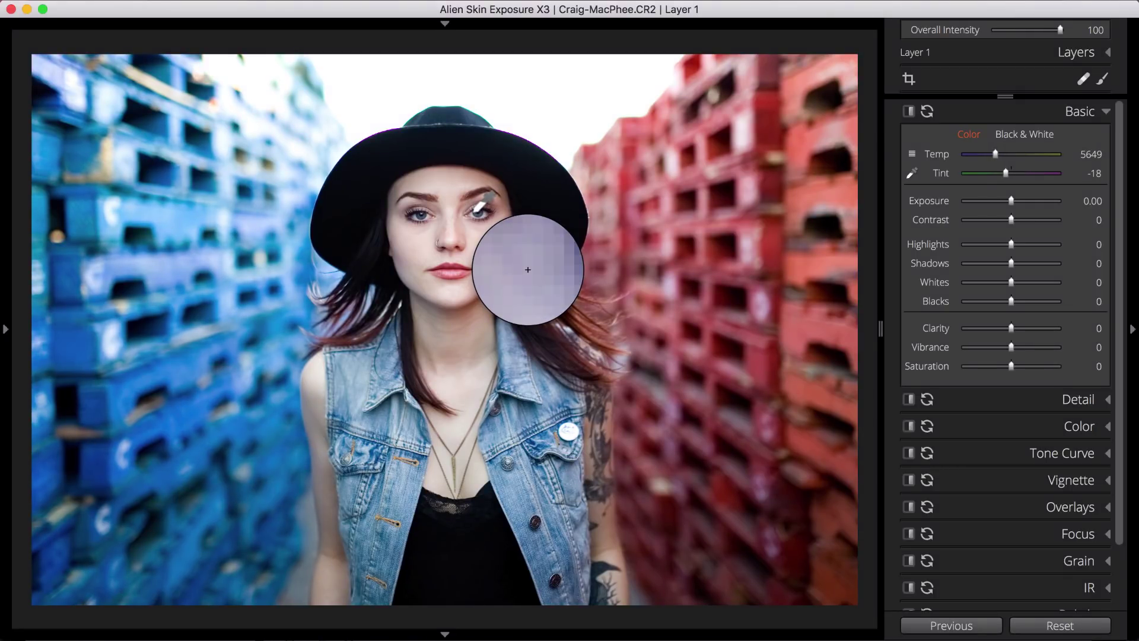
key("Escape")
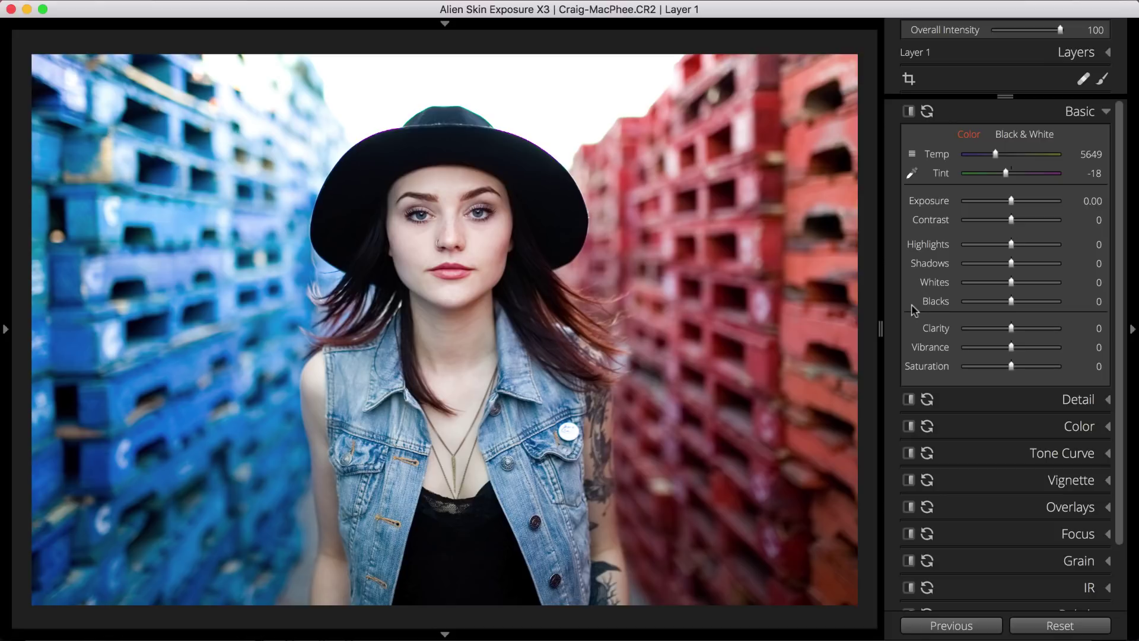
- Undo the cheek white balance, then set Exposure -0.42, Shadows -30 and Vibrance 27
key("super+z")
left_click_drag(1011, 201, 1007, 201)
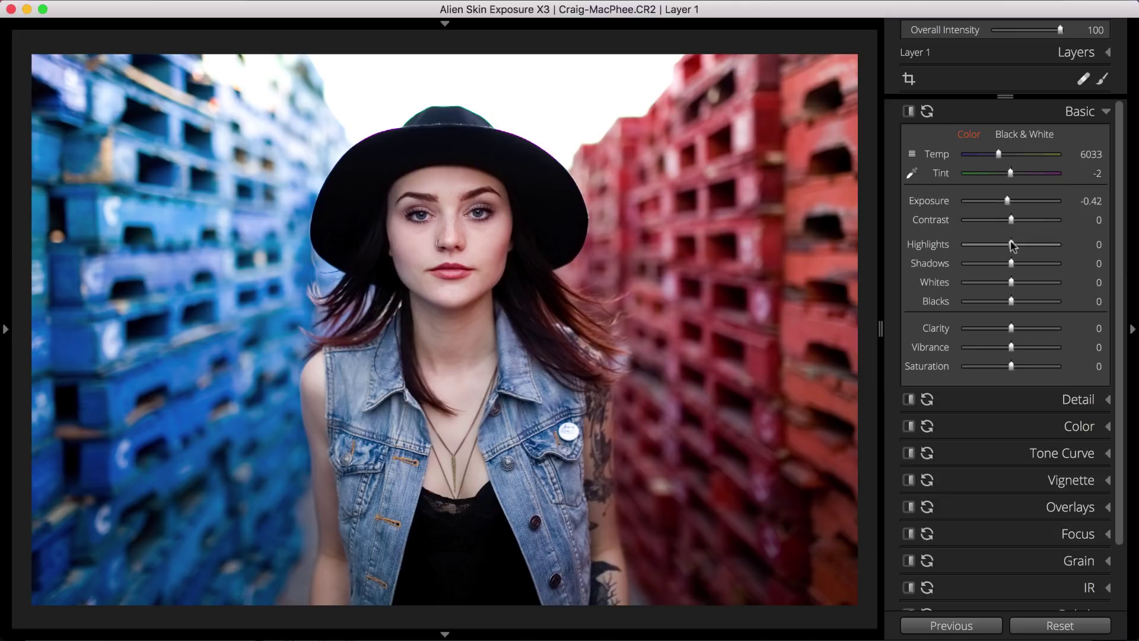
left_click_drag(1011, 262, 998, 267)
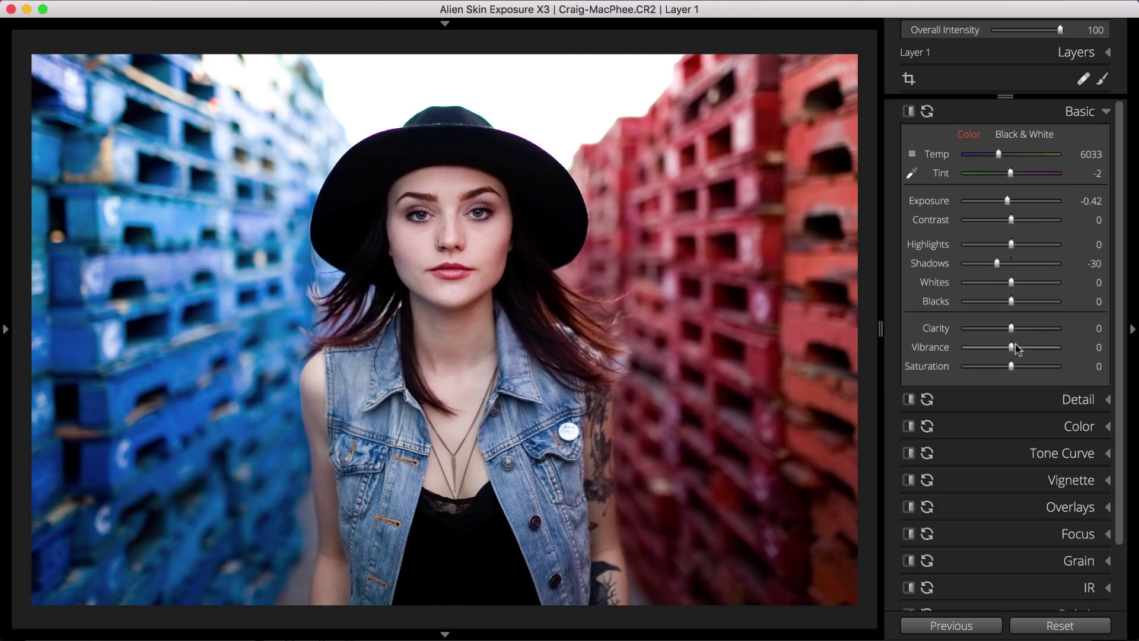
left_click_drag(1012, 347, 1024, 350)
- In the Color panel, set Cool/Warm to 35 and add a blue colour filter at density 17
left_click(1061, 426)
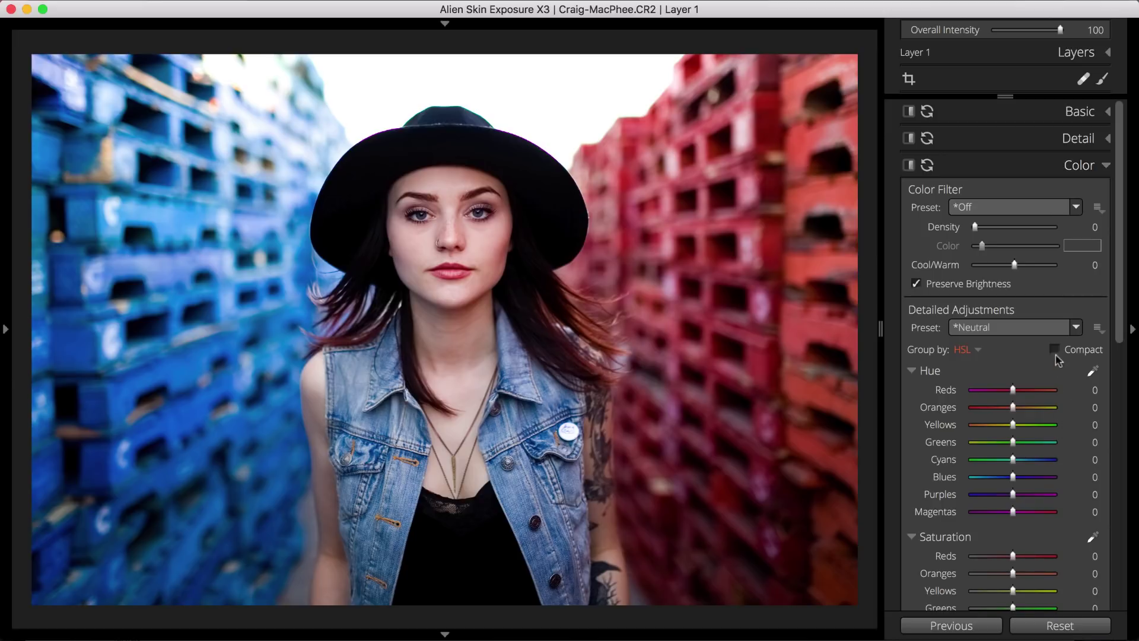
left_click_drag(1013, 265, 1015, 265)
left_click_drag(1013, 263, 1029, 273)
mouse_move(975, 226)
left_mouse_down()
mouse_move(1028, 231)
mouse_move(988, 230)
mouse_move(984, 248)
mouse_move(1024, 249)
left_mouse_up()
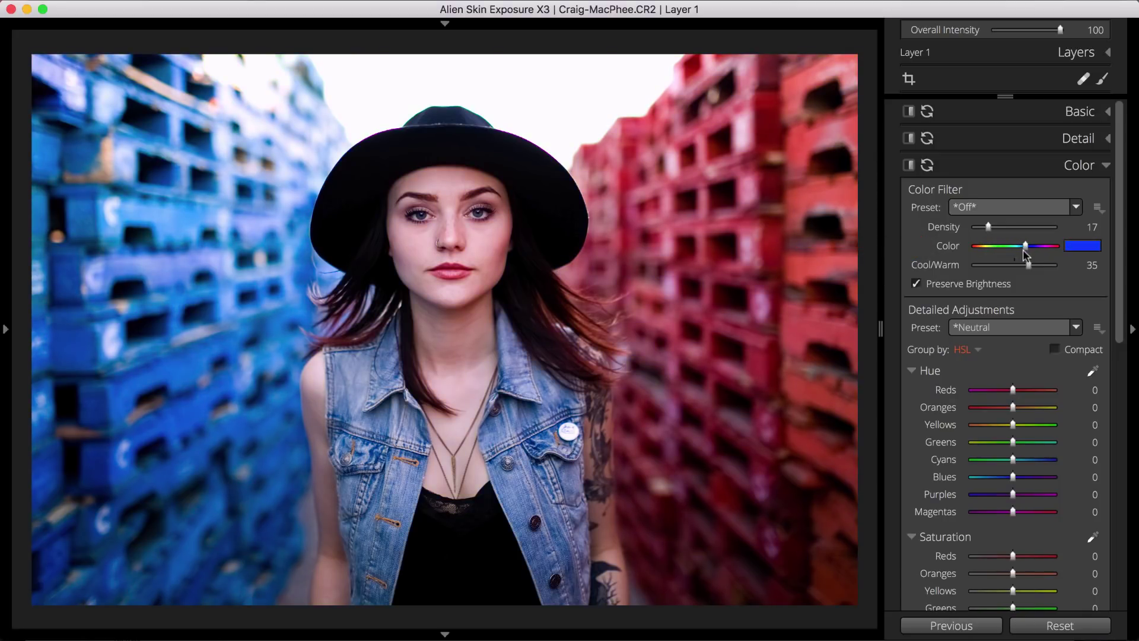
- Reset the colour filter Density to 0 and set detailed adjustments to group by Color
left_click(916, 286)
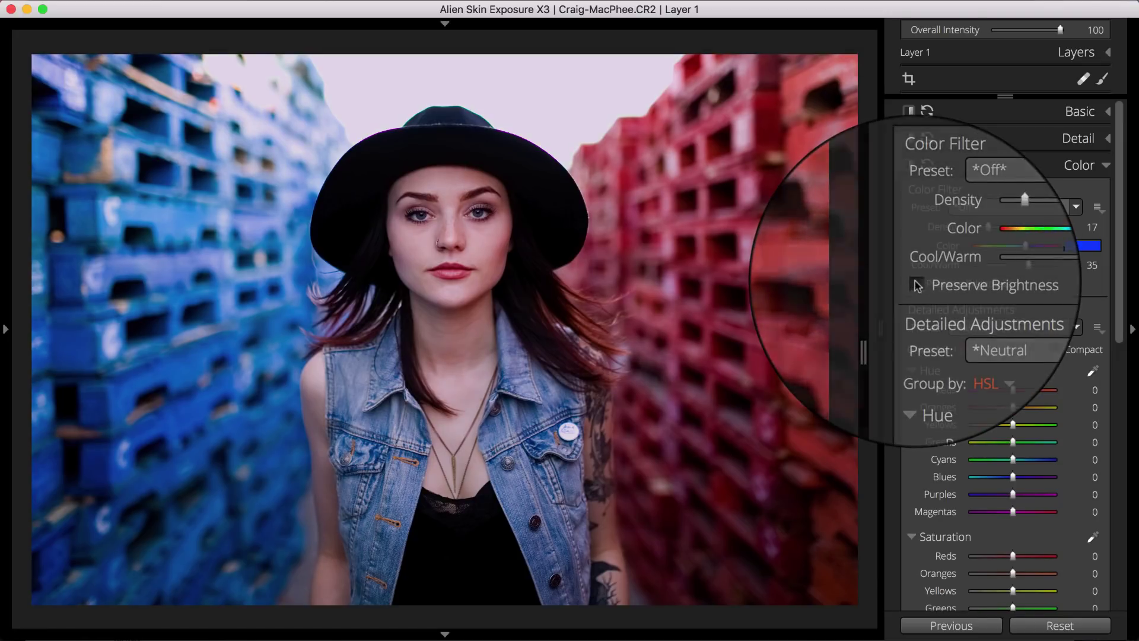
left_click(916, 284)
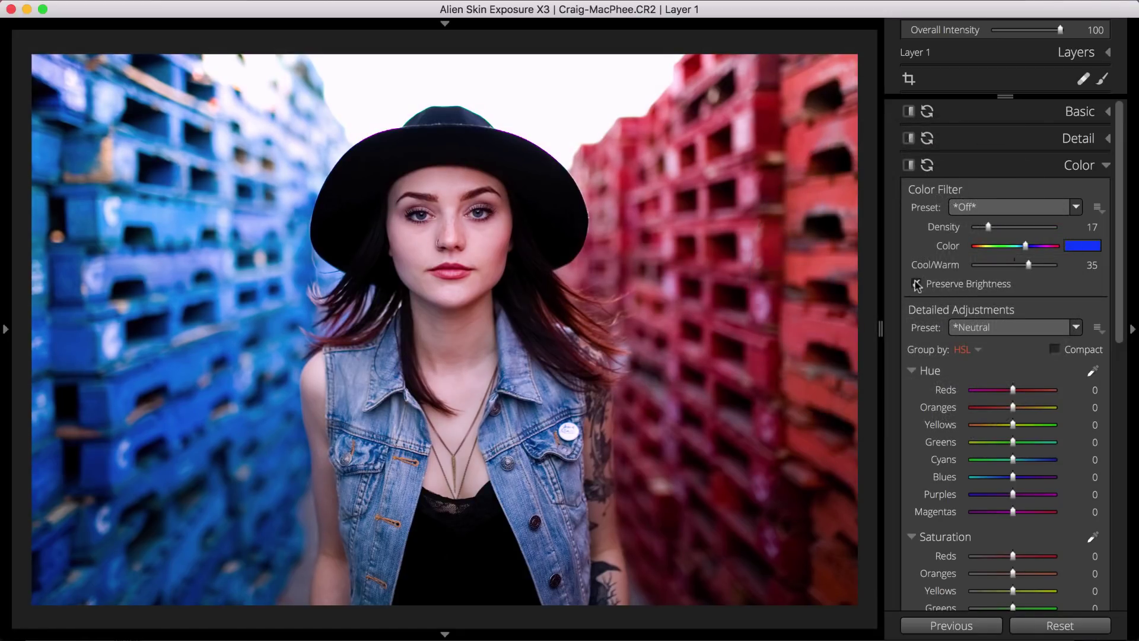
left_click_drag(988, 226, 966, 228)
left_click(1020, 209)
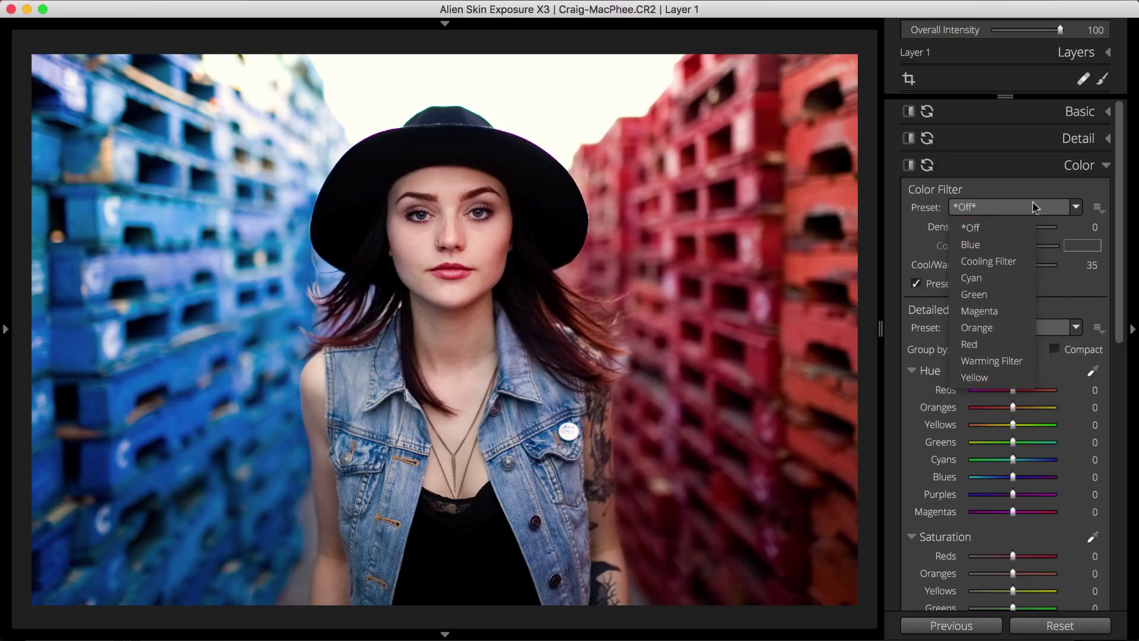
left_click(1065, 188)
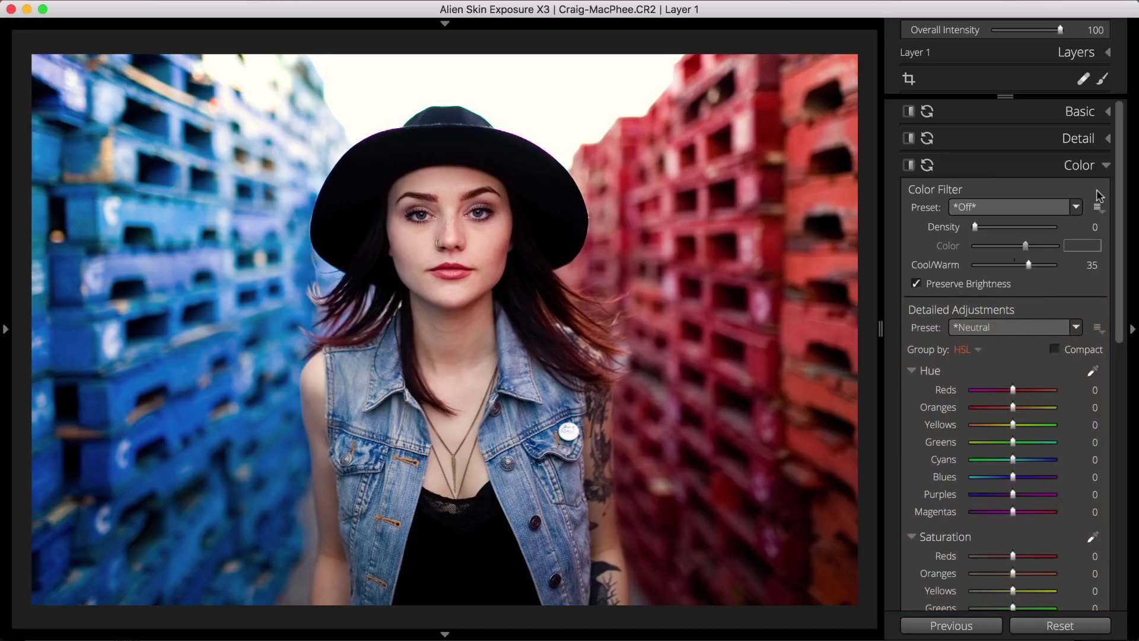
left_click(978, 350)
- Return grouping to HSL and shift the Reds hue to -30 toward magenta
left_click(977, 385)
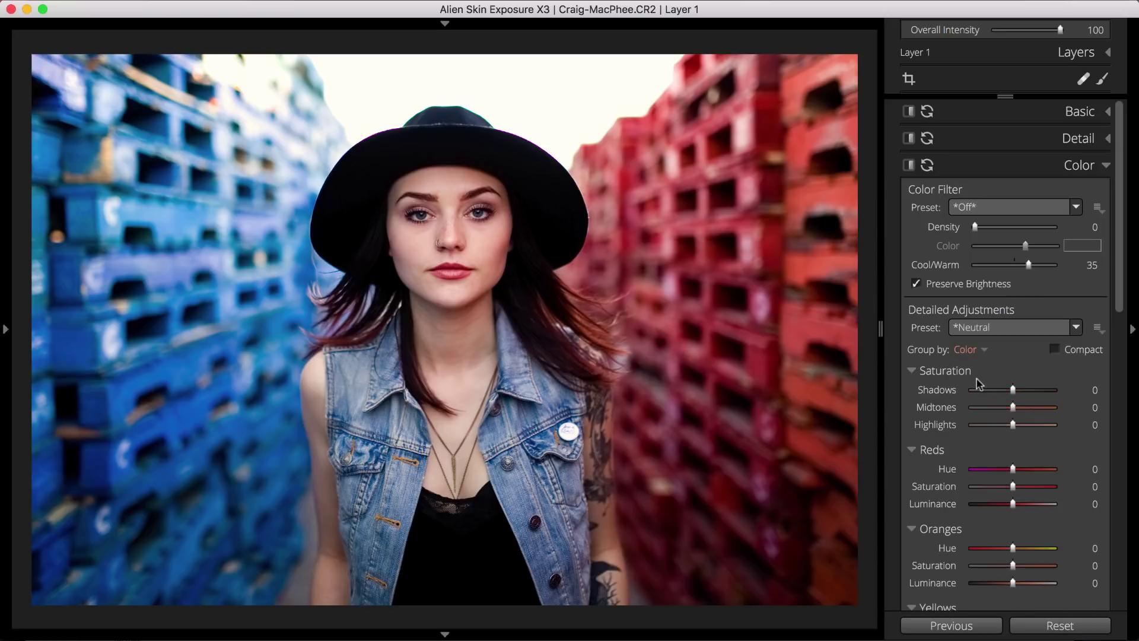
left_click(976, 350)
left_click(976, 370)
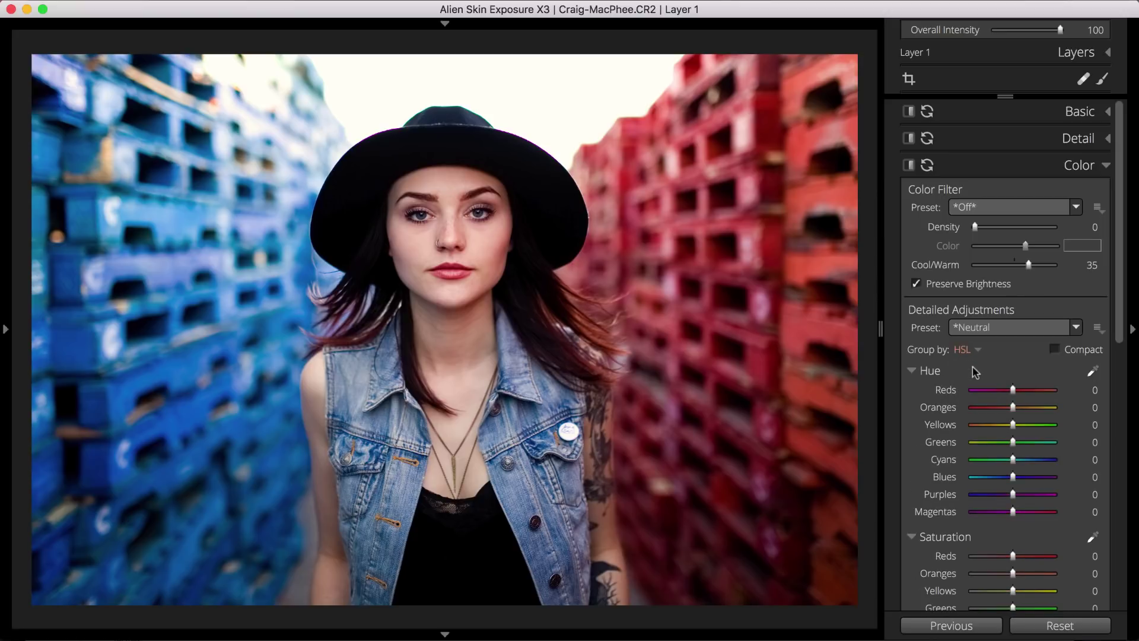
left_click(1054, 349)
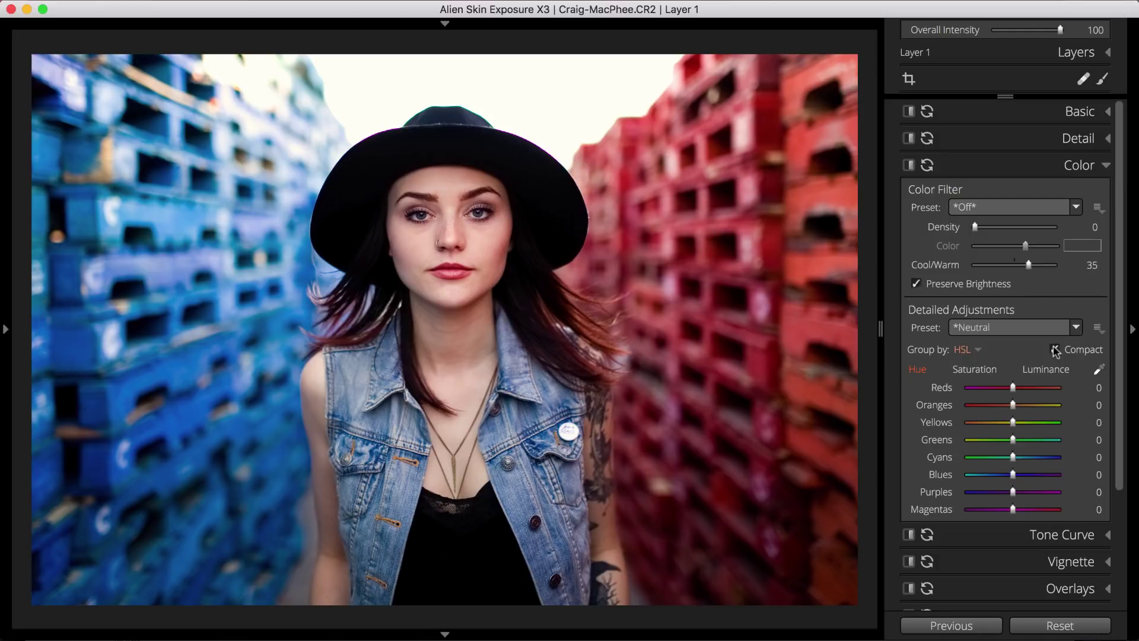
left_click(1054, 350)
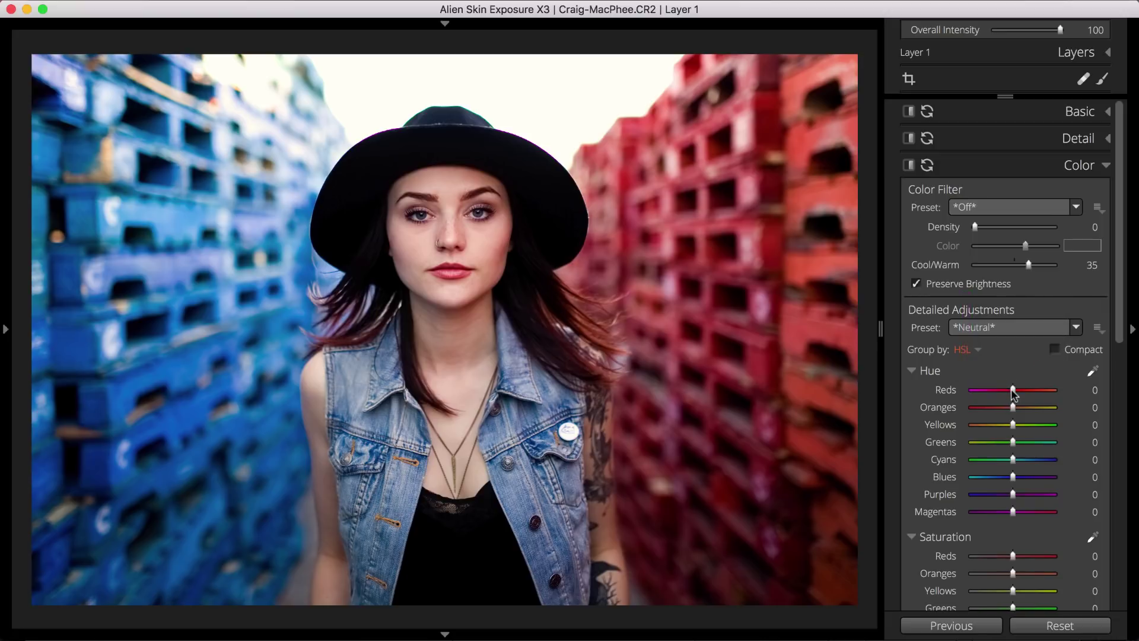
left_click_drag(1012, 390, 999, 393)
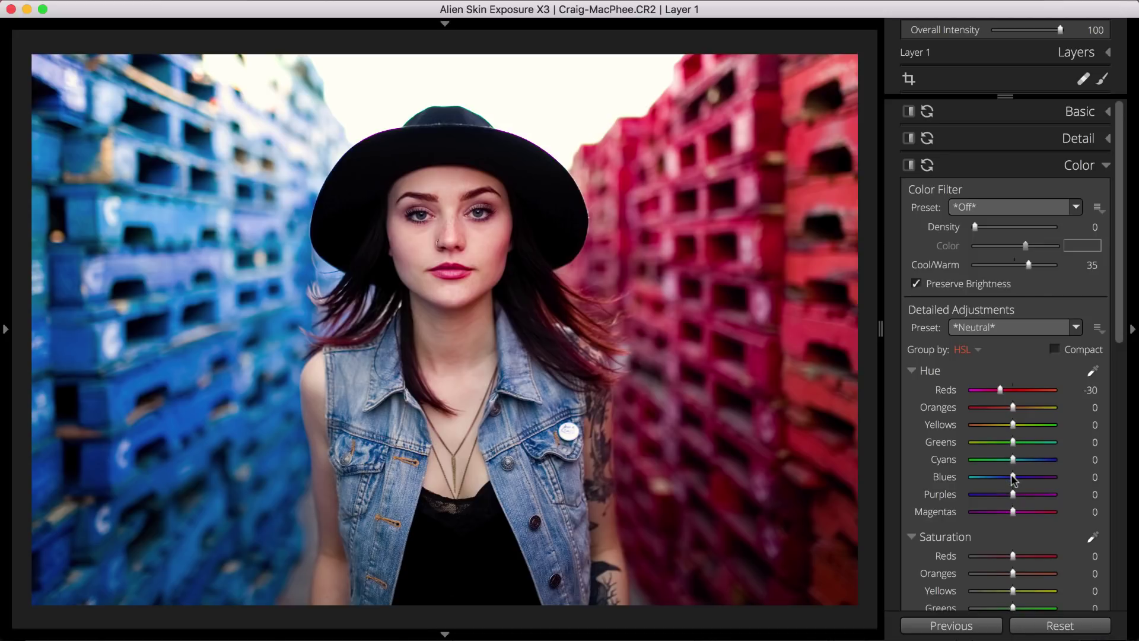
- Set Blues hue to 19 and Blues saturation to 49, comparing with colour adjustments off
left_click_drag(1012, 477, 1019, 480)
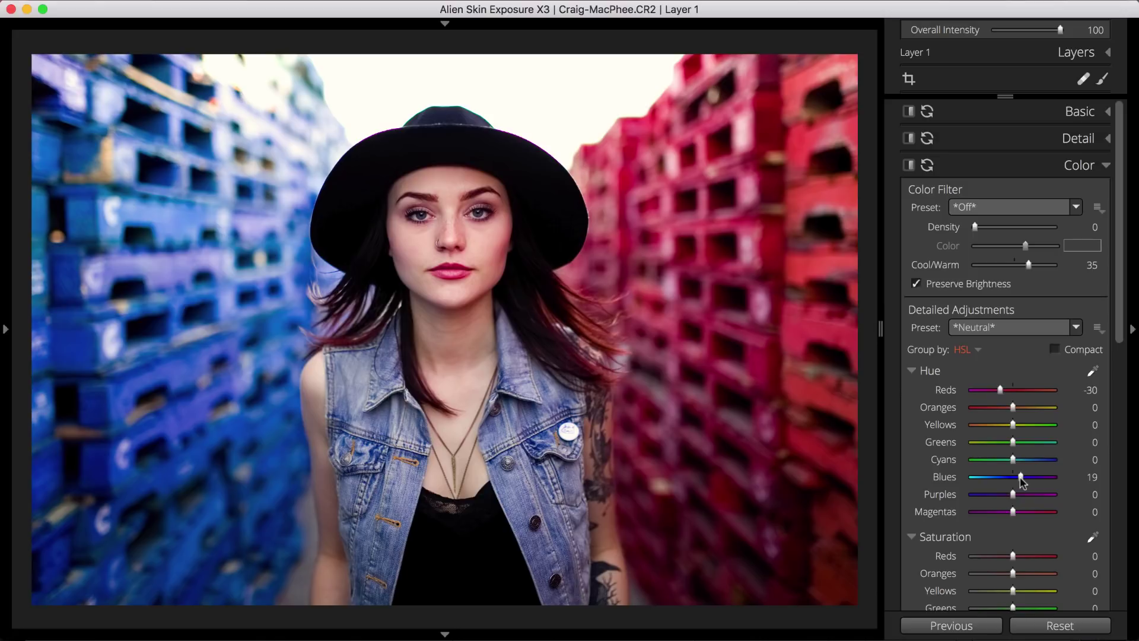
left_click(910, 168)
left_click(911, 168)
scroll(959, 365, "down", 5)
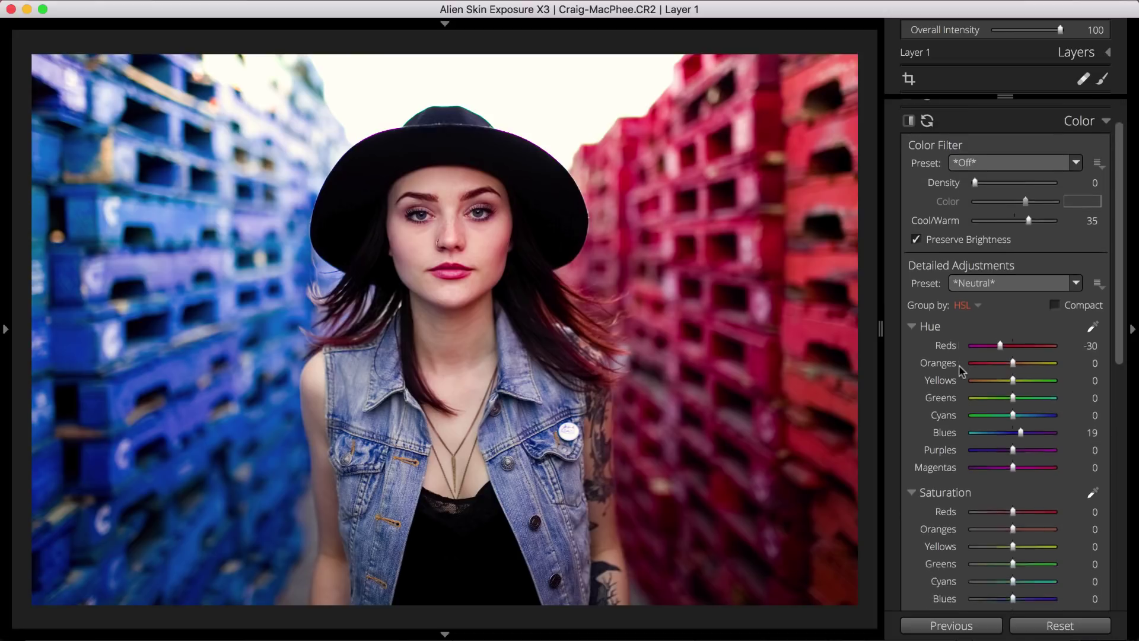
scroll(959, 365, "down", 1)
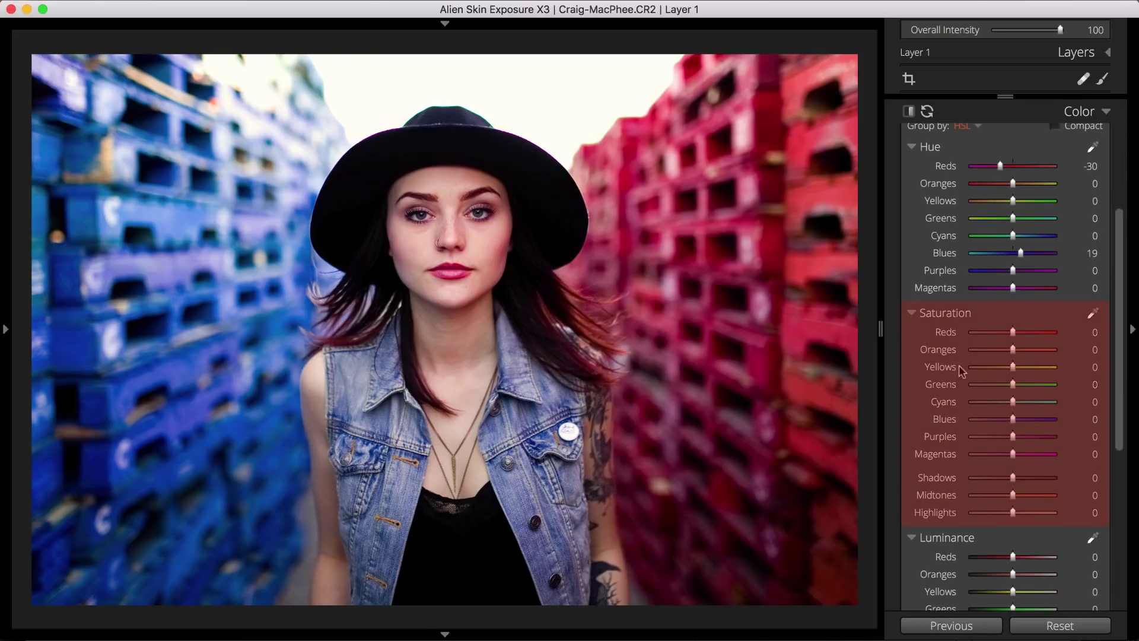
left_click_drag(1013, 419, 1034, 421)
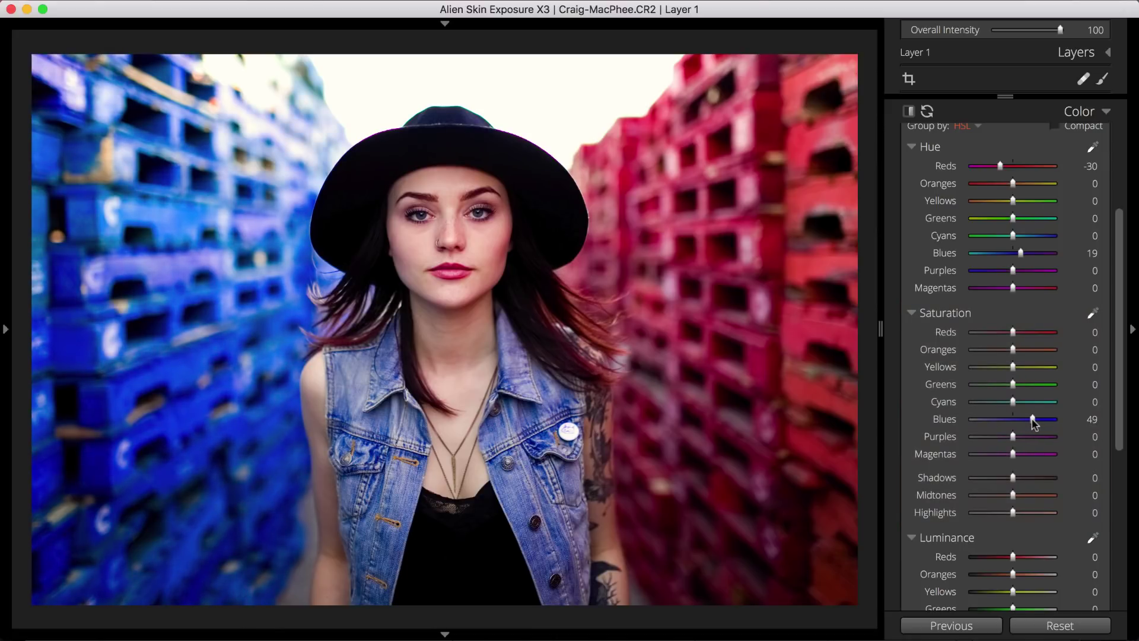
scroll(1120, 433, "down", 5)
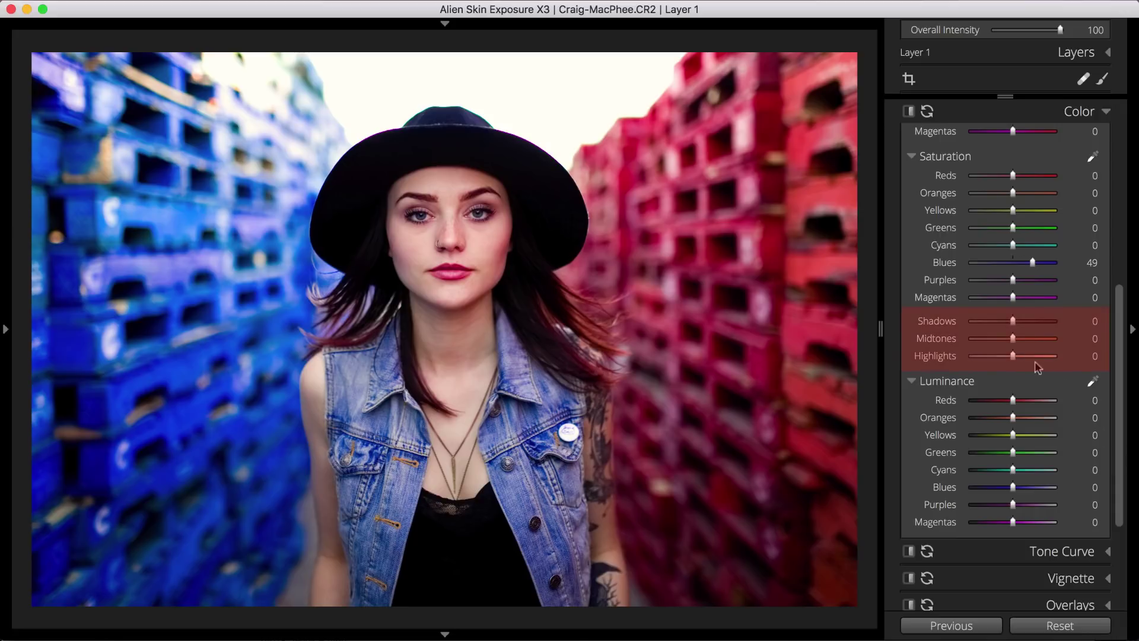
- Set Highlights saturation to 51, Luminance Reds to 19 and Luminance Blues to 21
left_click_drag(1013, 359, 1034, 363)
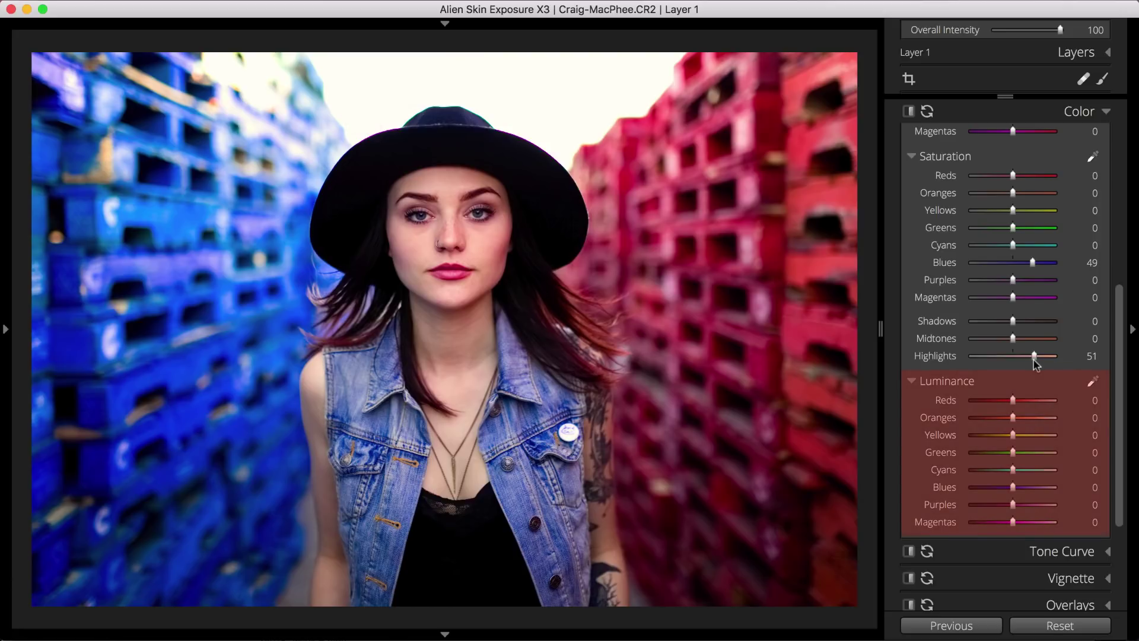
left_click_drag(1012, 401, 1021, 407)
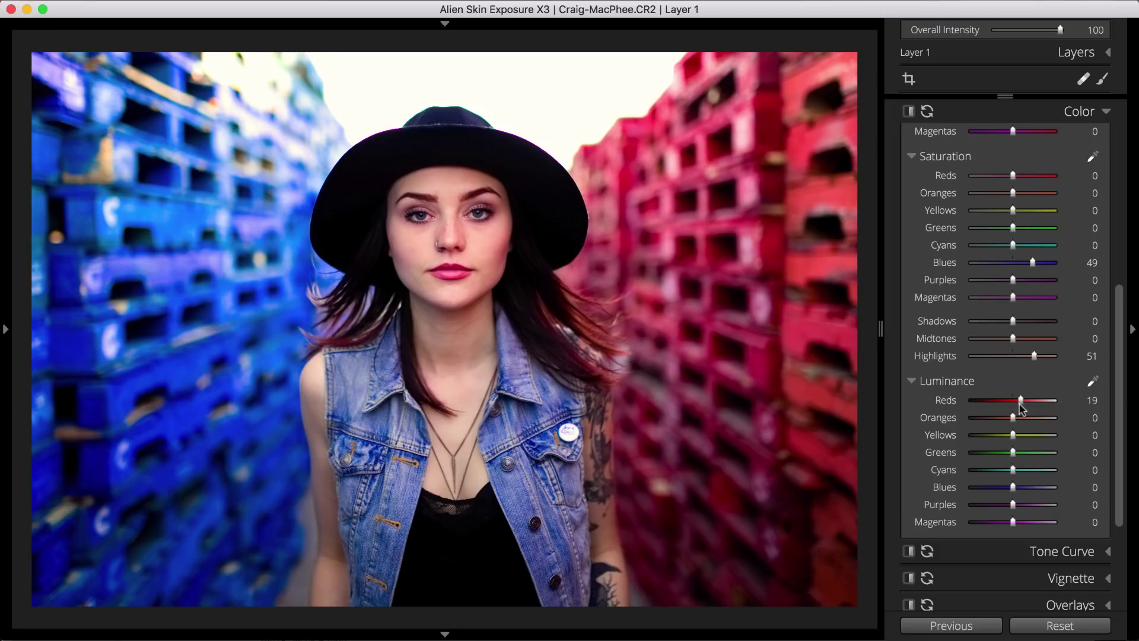
left_click_drag(1012, 487, 1022, 488)
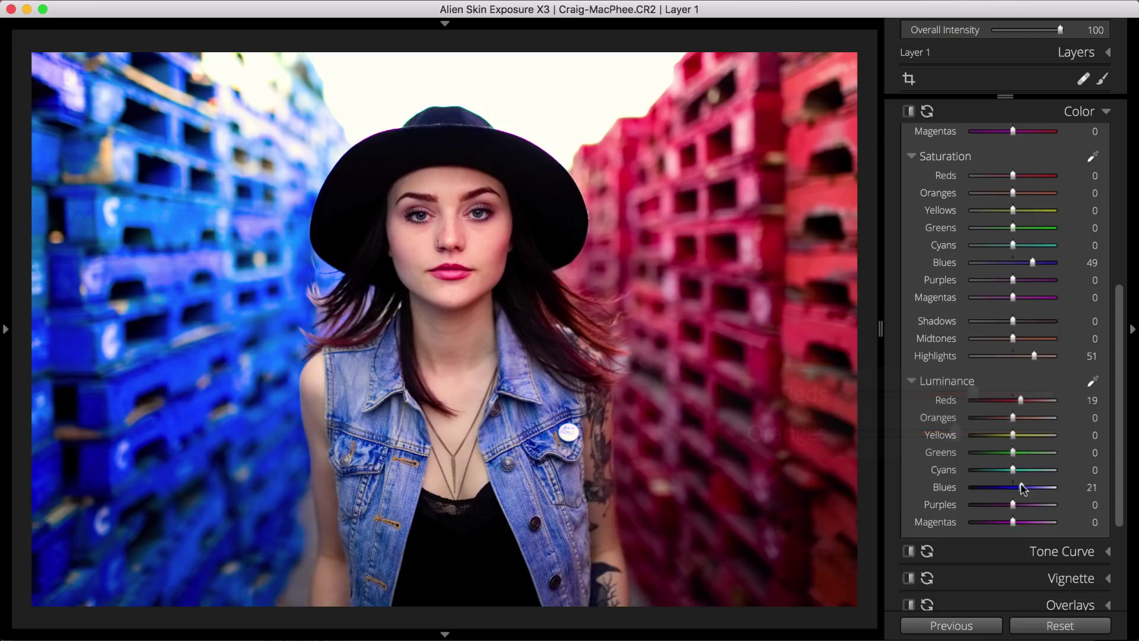
- Collapse Luminance and Saturation, then trial on-photo hue shifts on the denim vest's blues
left_click(911, 383)
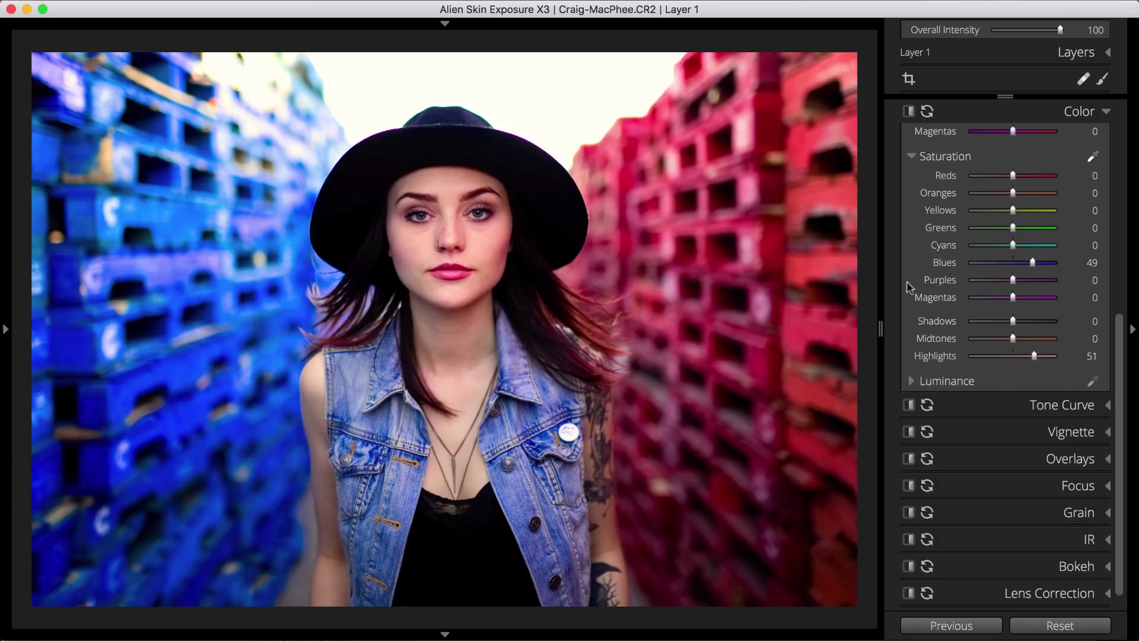
left_click(911, 158)
scroll(909, 158, "up", 2)
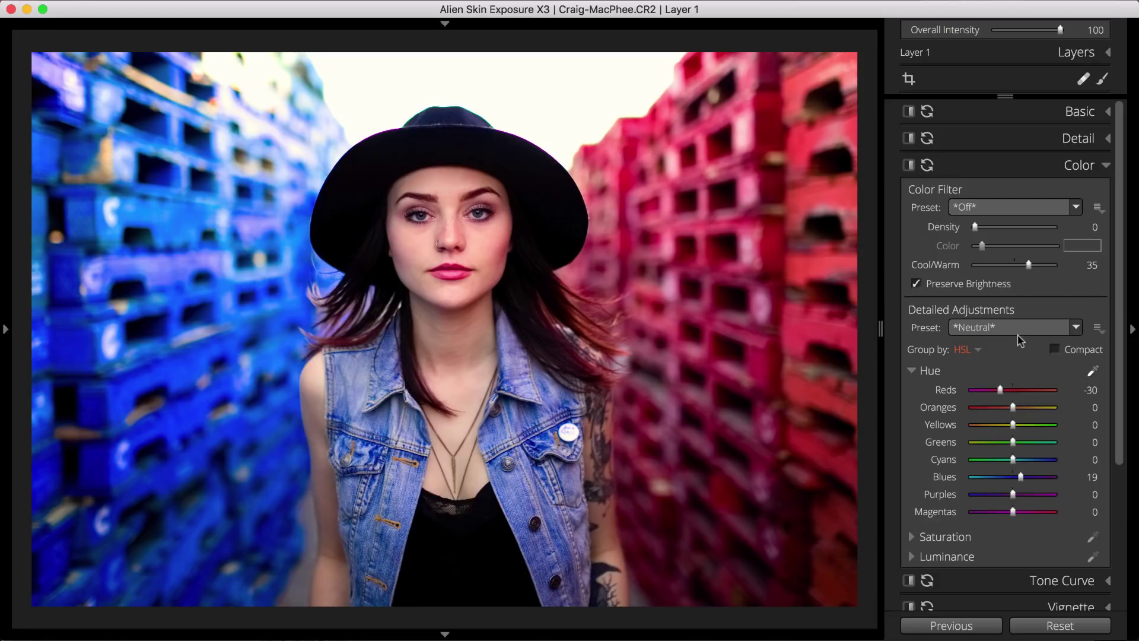
left_click(1092, 373)
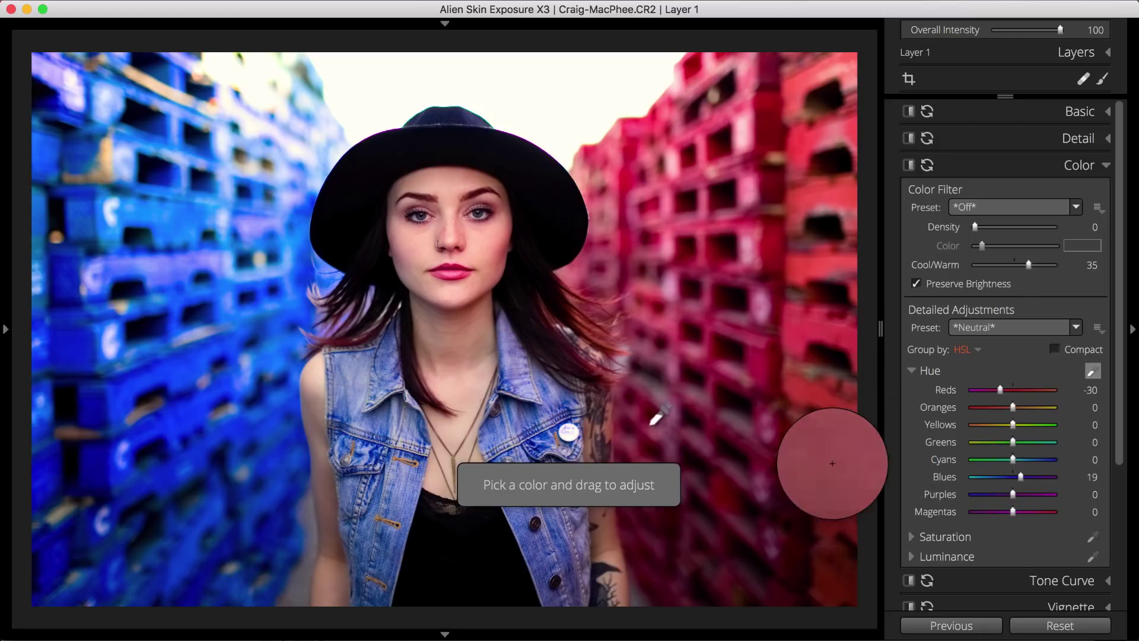
left_click(513, 418)
left_click_drag(513, 419, 520, 462)
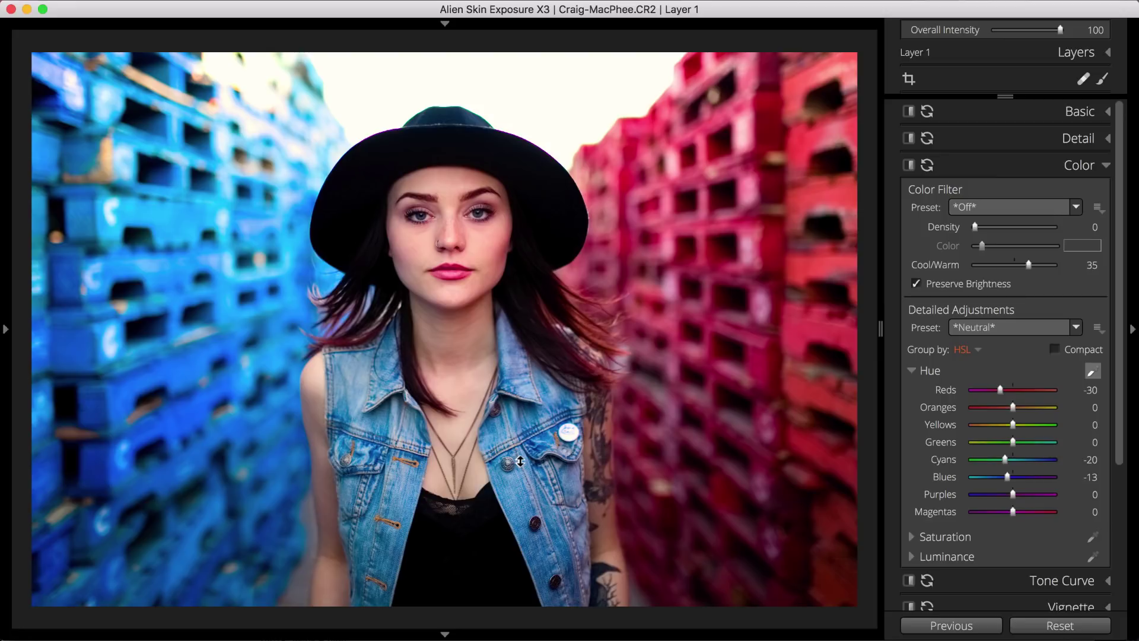
left_click_drag(520, 462, 523, 422)
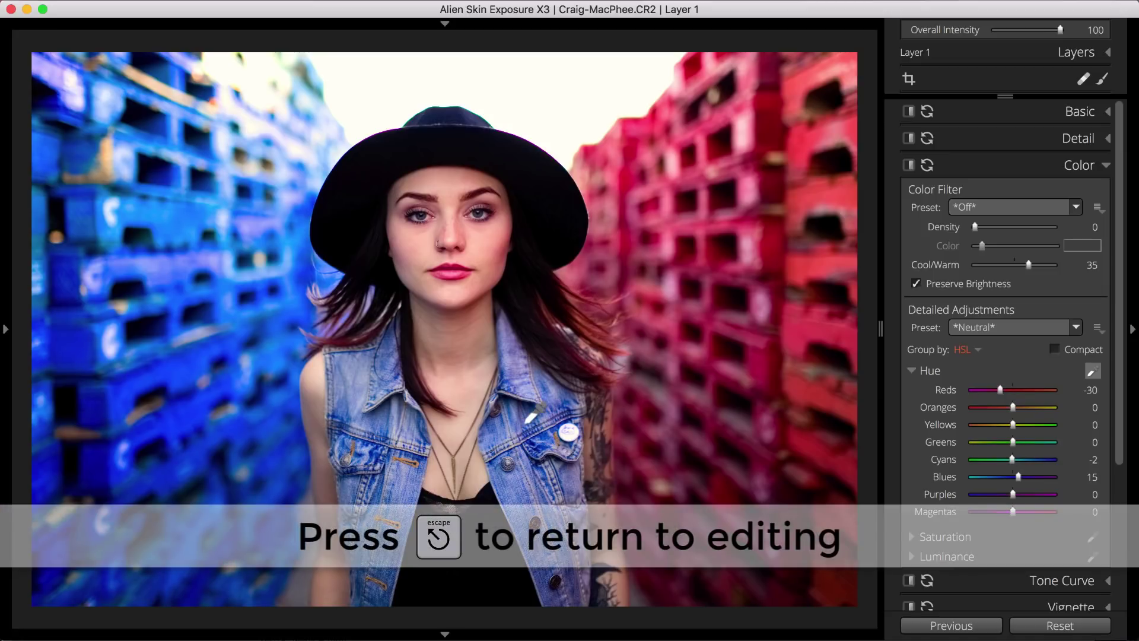
key("Escape")
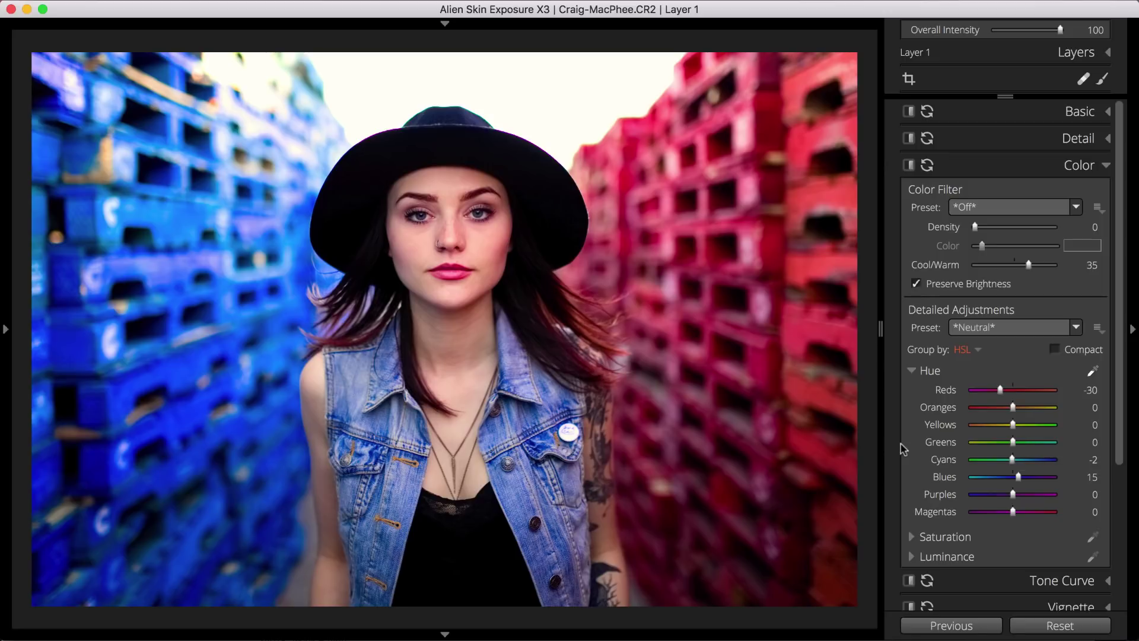
- Reset the Cyans and Blues hue to 0 and expand the Tone Curve settings
left_click_drag(1013, 462, 1011, 463)
double_click(1010, 462)
double_click(1018, 477)
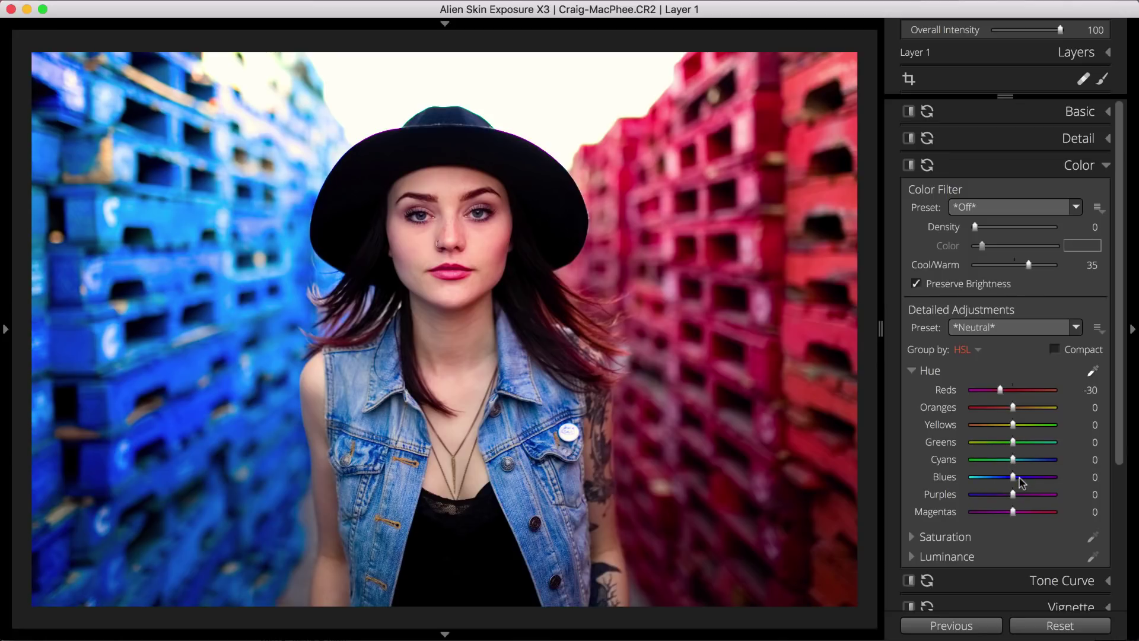
left_click(1055, 580)
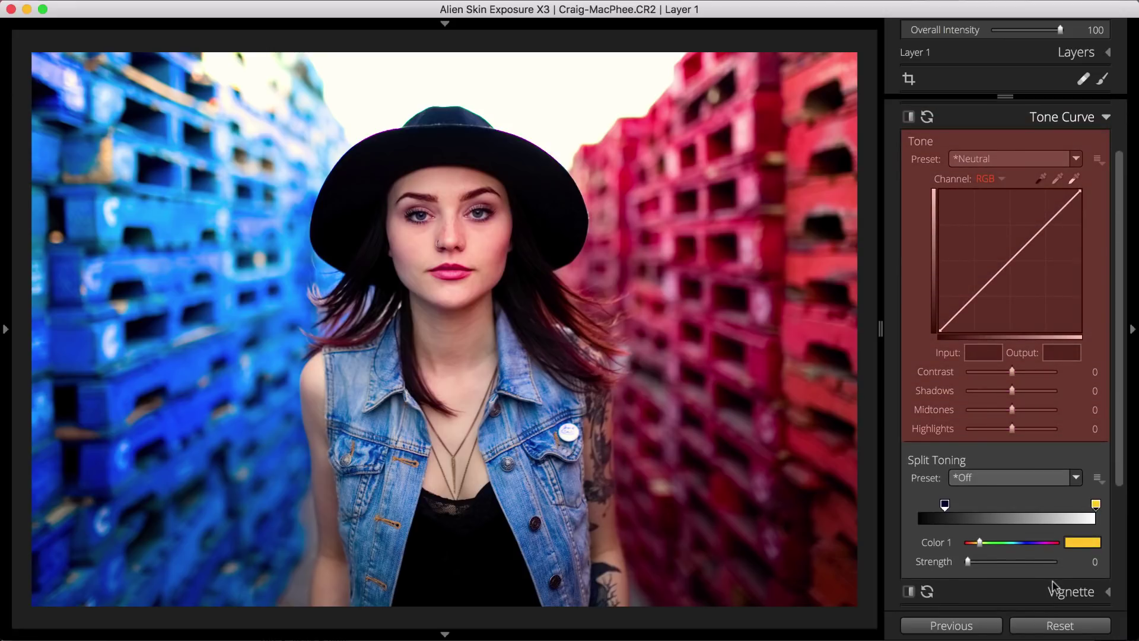
- Switch the Tone Curve channel to Red and lower its Shadows to -19
left_click(1000, 180)
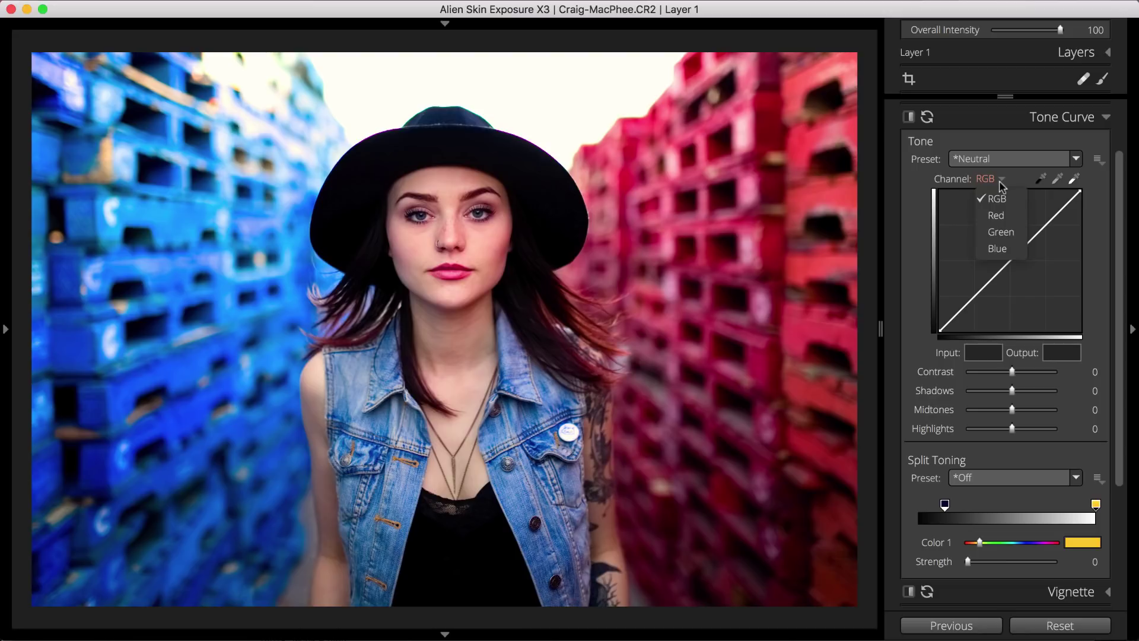
left_click(1016, 217)
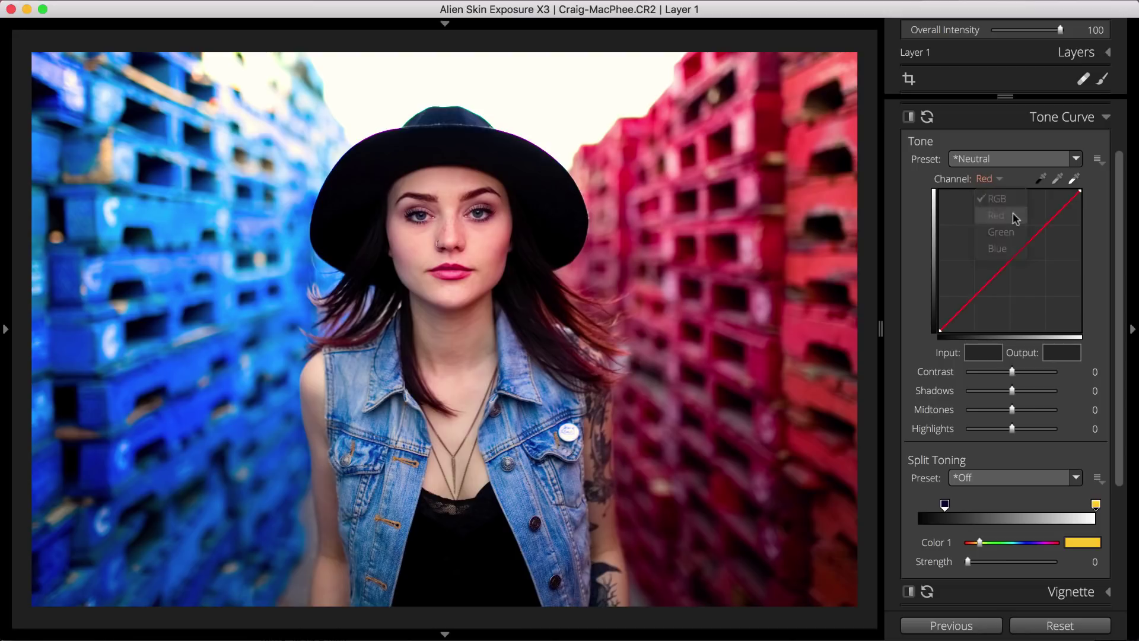
left_click_drag(1012, 392, 1003, 395)
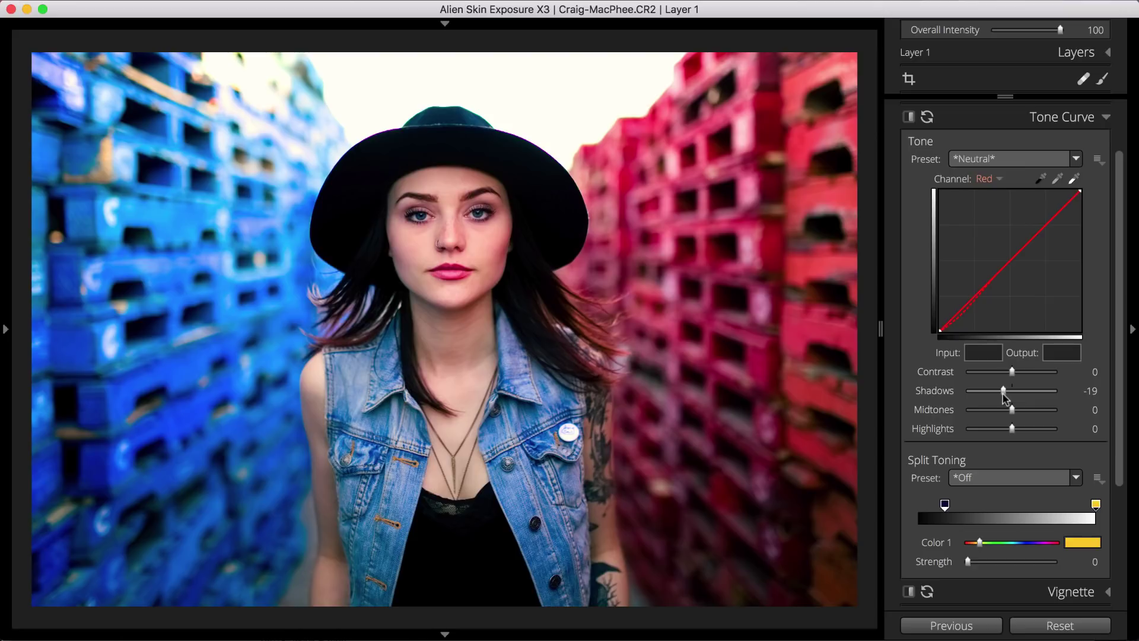
left_click(1133, 325)
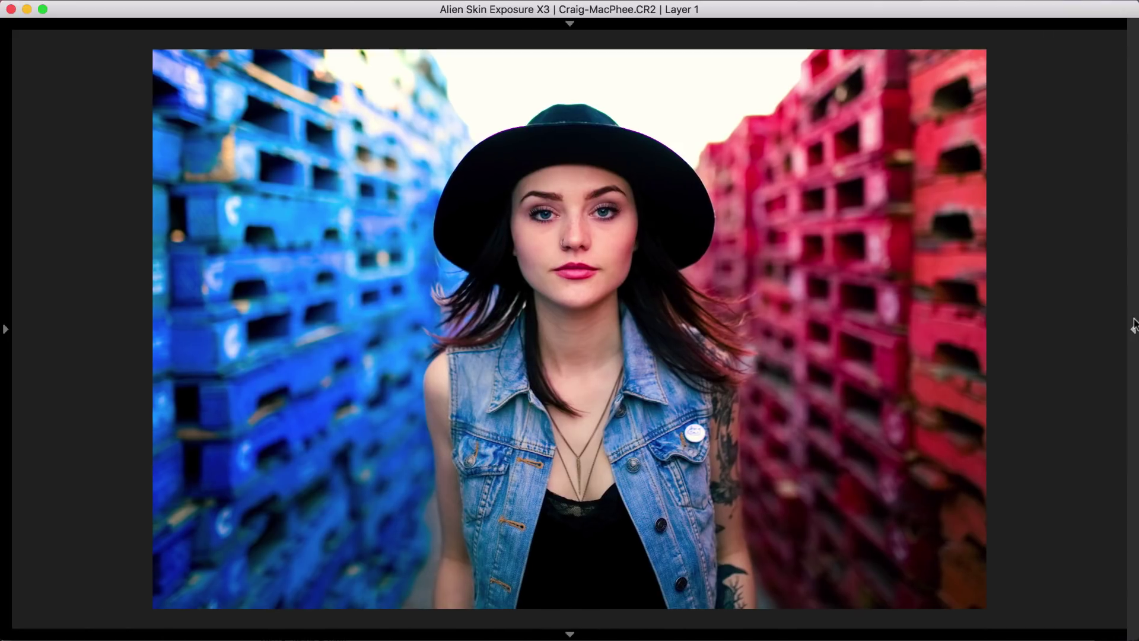